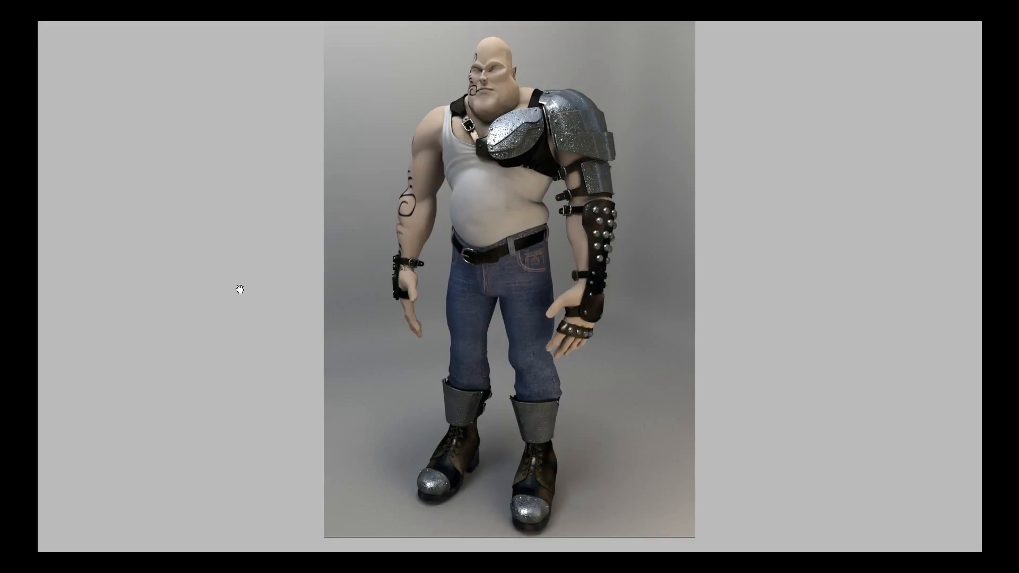
pyautogui.click(268, 273)
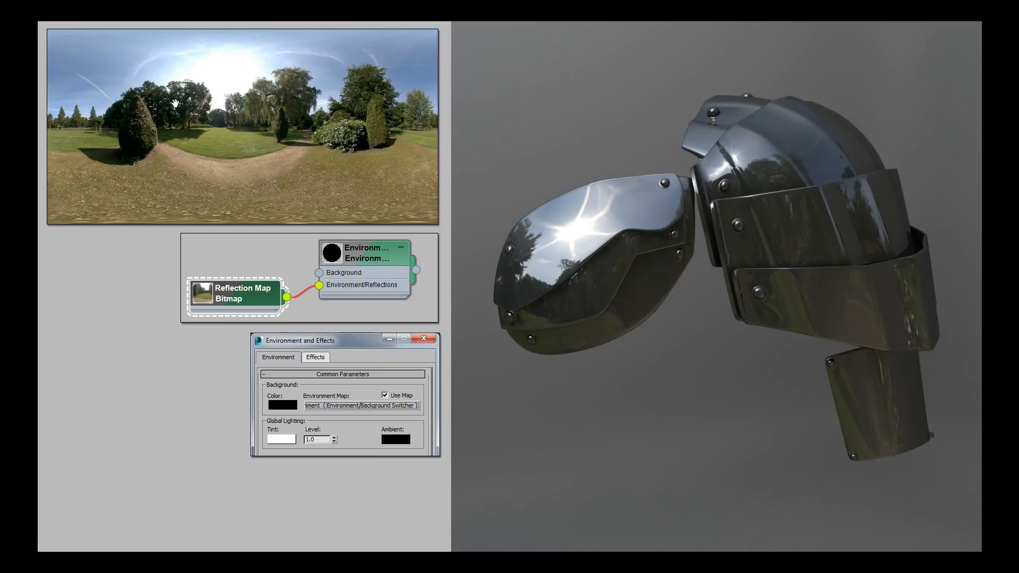
pyautogui.click(314, 131)
pyautogui.click(313, 134)
pyautogui.click(246, 138)
pyautogui.moveTo(245, 138)
pyautogui.mouseDown()
pyautogui.moveTo(205, 129)
pyautogui.moveTo(264, 150)
pyautogui.moveTo(391, 136)
pyautogui.moveTo(77, 86)
pyautogui.moveTo(396, 137)
pyautogui.moveTo(81, 133)
pyautogui.moveTo(349, 110)
pyautogui.moveTo(84, 111)
pyautogui.moveTo(148, 120)
pyautogui.moveTo(200, 86)
pyautogui.moveTo(308, 87)
pyautogui.moveTo(419, 110)
pyautogui.moveTo(120, 126)
pyautogui.moveTo(247, 51)
pyautogui.moveTo(368, 165)
pyautogui.moveTo(375, 146)
pyautogui.moveTo(177, 165)
pyautogui.moveTo(253, 118)
pyautogui.moveTo(249, 132)
pyautogui.moveTo(623, 250)
pyautogui.moveTo(550, 275)
pyautogui.moveTo(582, 292)
pyautogui.moveTo(533, 283)
pyautogui.mouseUp()
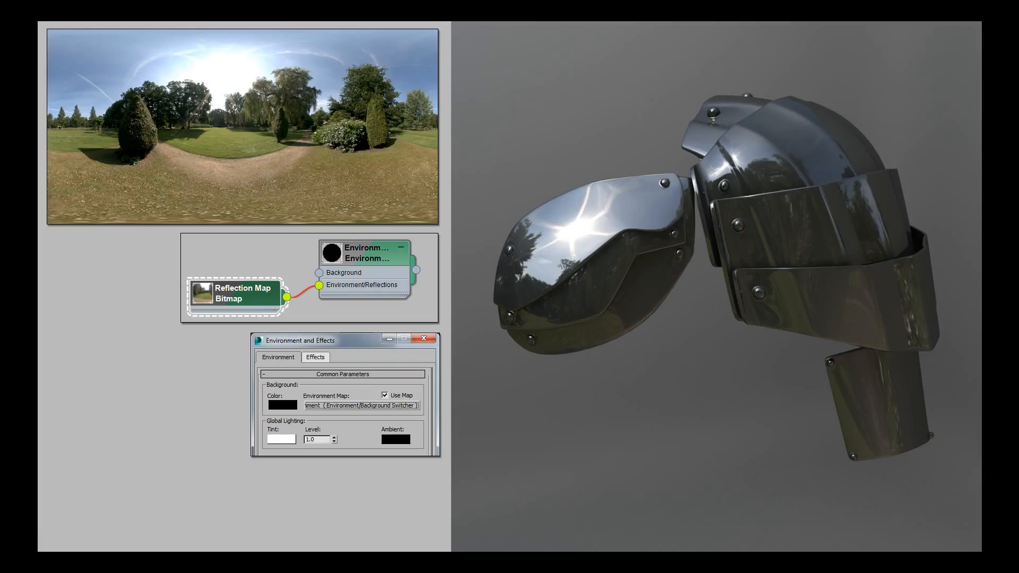
pyautogui.moveTo(274, 235); pyautogui.dragTo(218, 138)
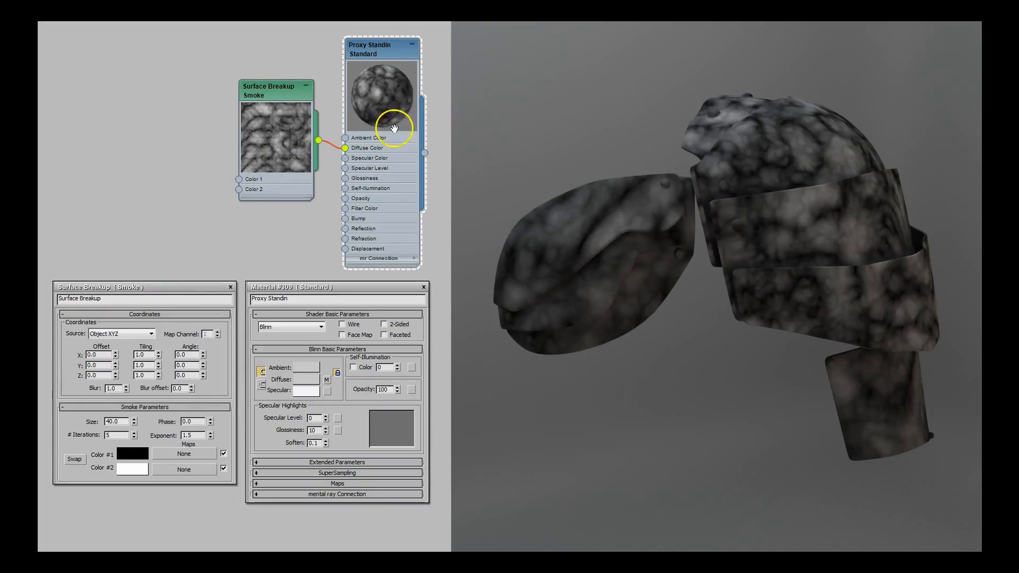
pyautogui.moveTo(393, 99); pyautogui.dragTo(356, 152)
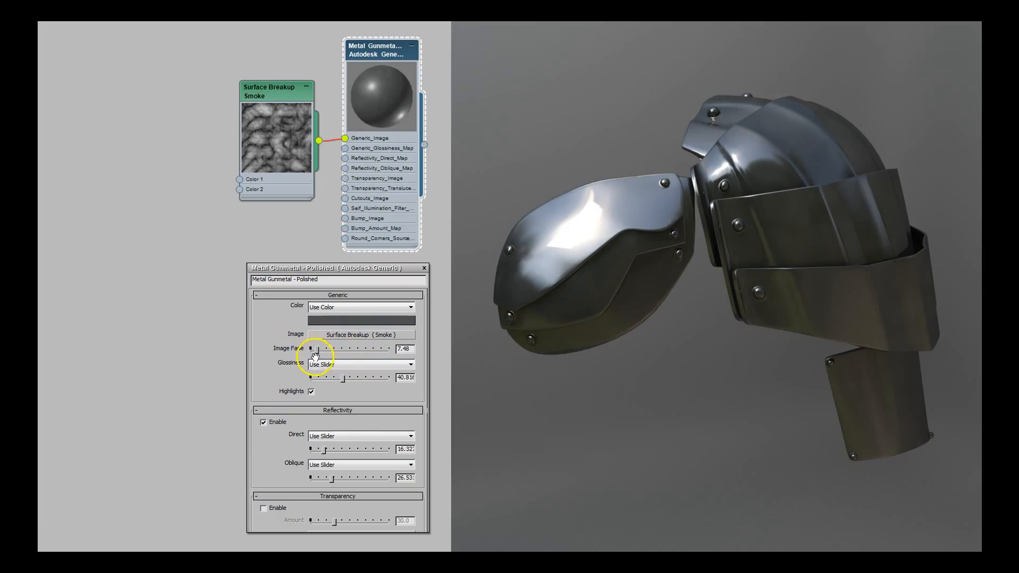
pyautogui.doubleClick(403, 350)
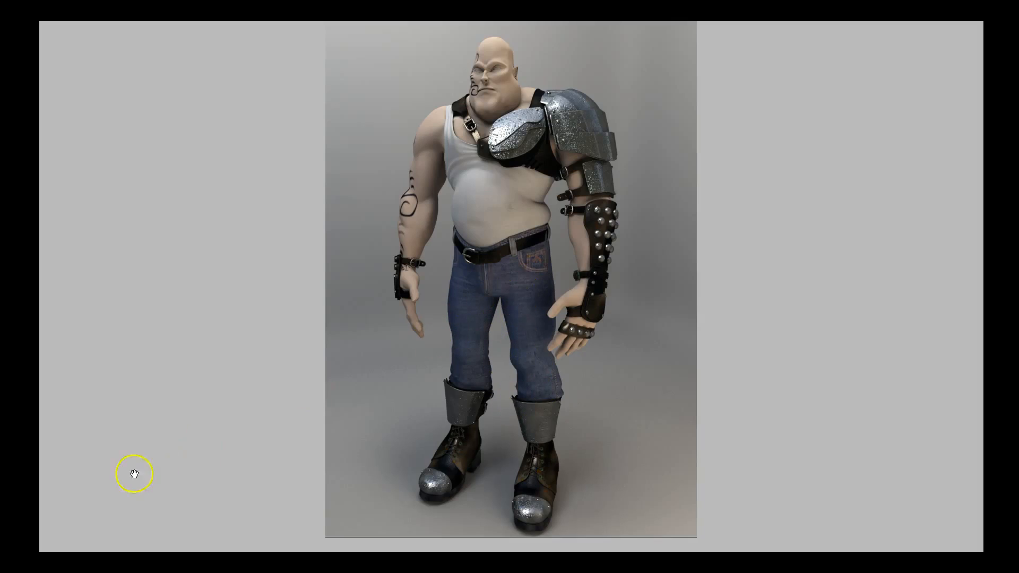
pyautogui.click(25, 535)
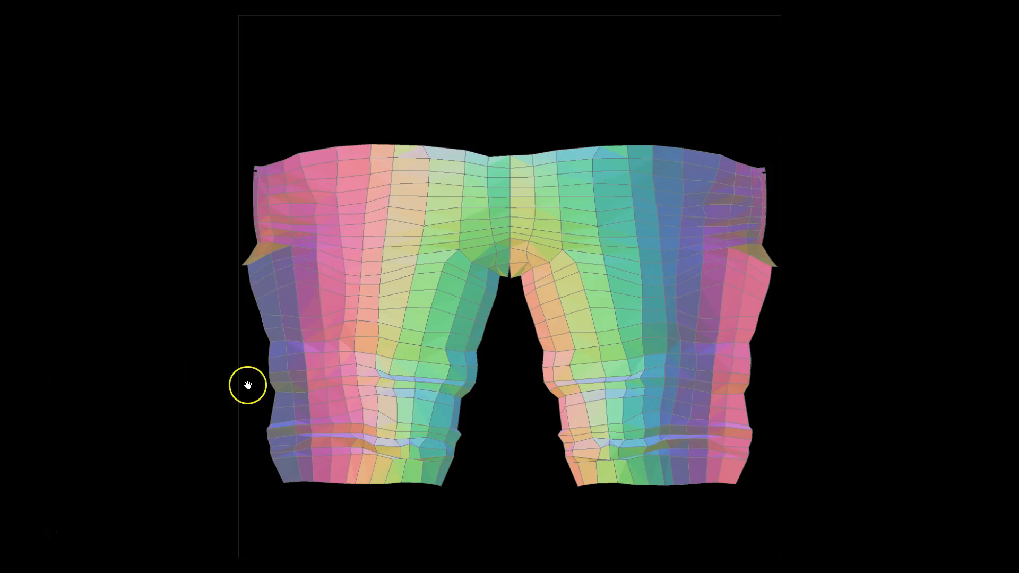
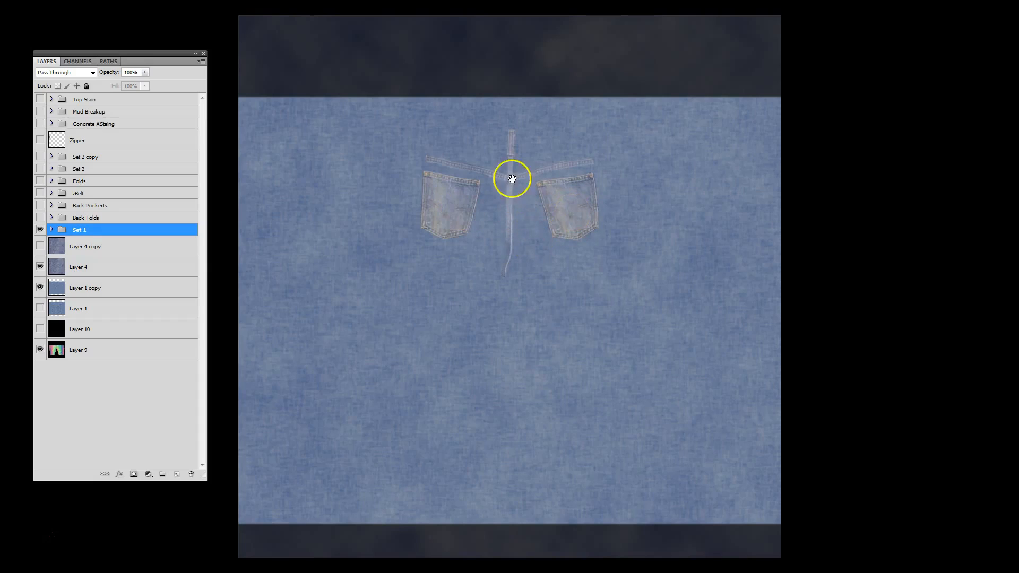
# - Make the Back Folds and Back Pockerts groups visible and delete the Set 1 group
pyautogui.moveTo(510, 173); pyautogui.dragTo(542, 119)
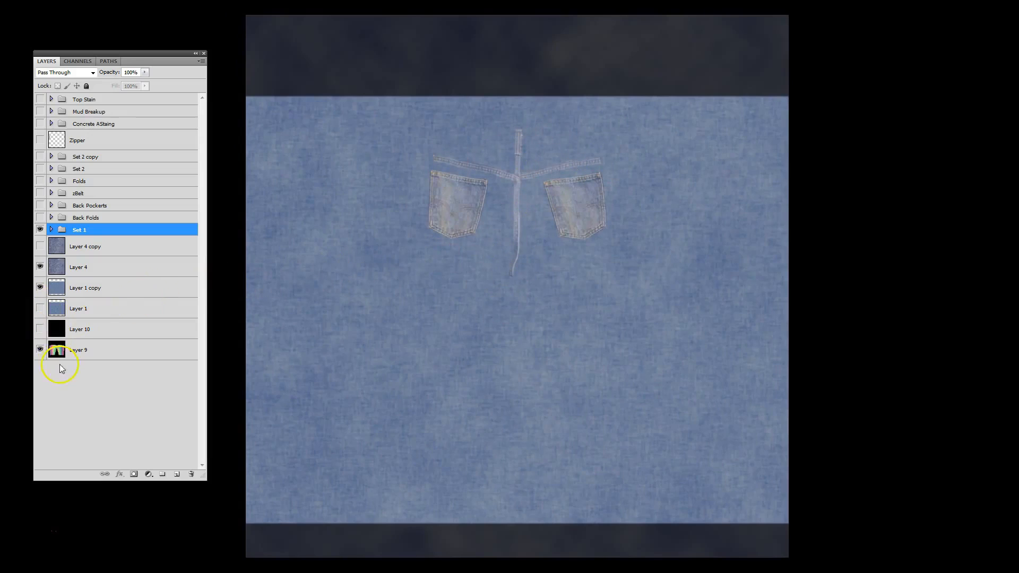
pyautogui.click(41, 217)
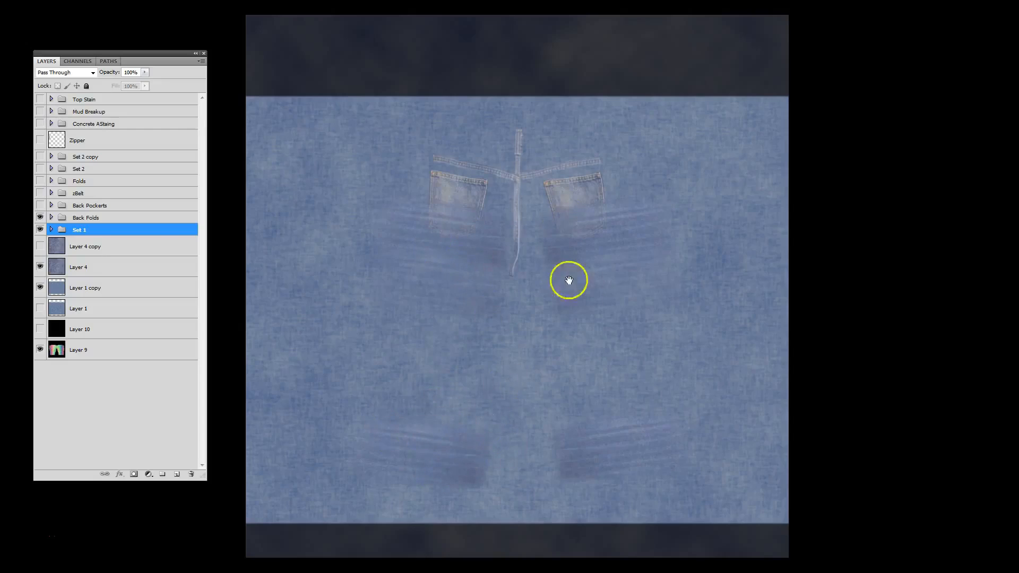
pyautogui.click(41, 206)
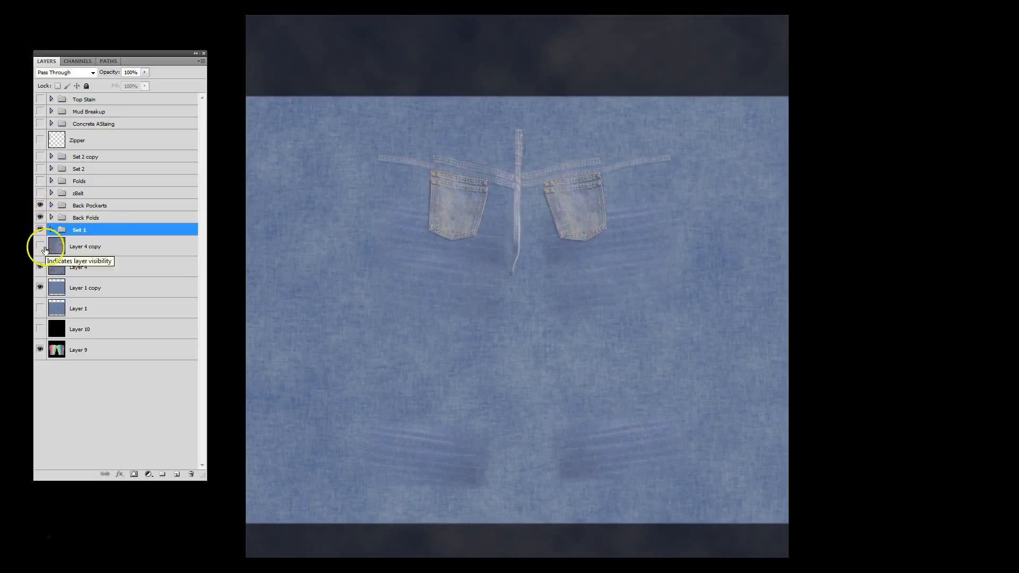
pyautogui.click(40, 230)
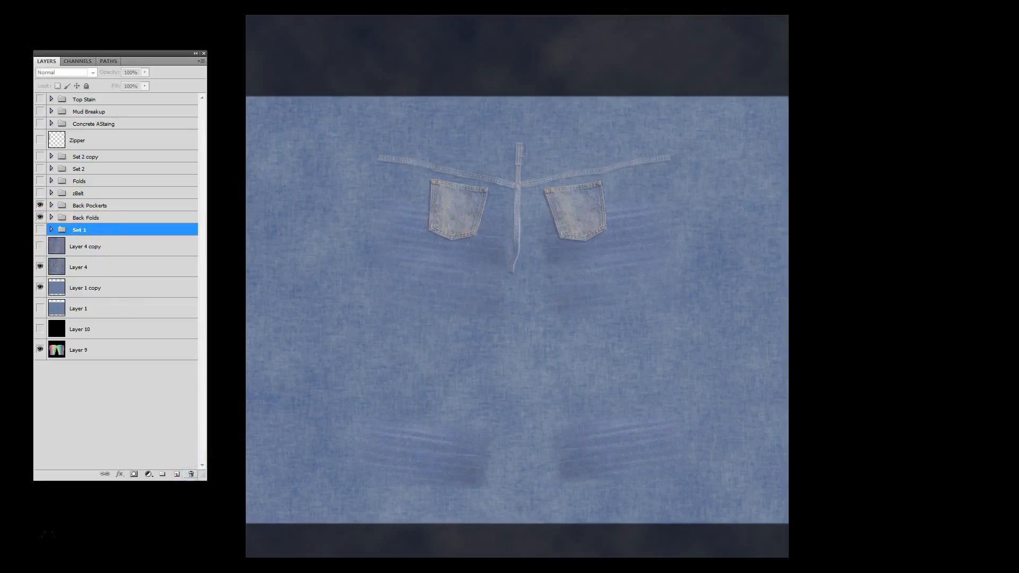
pyautogui.moveTo(106, 230); pyautogui.dragTo(192, 474)
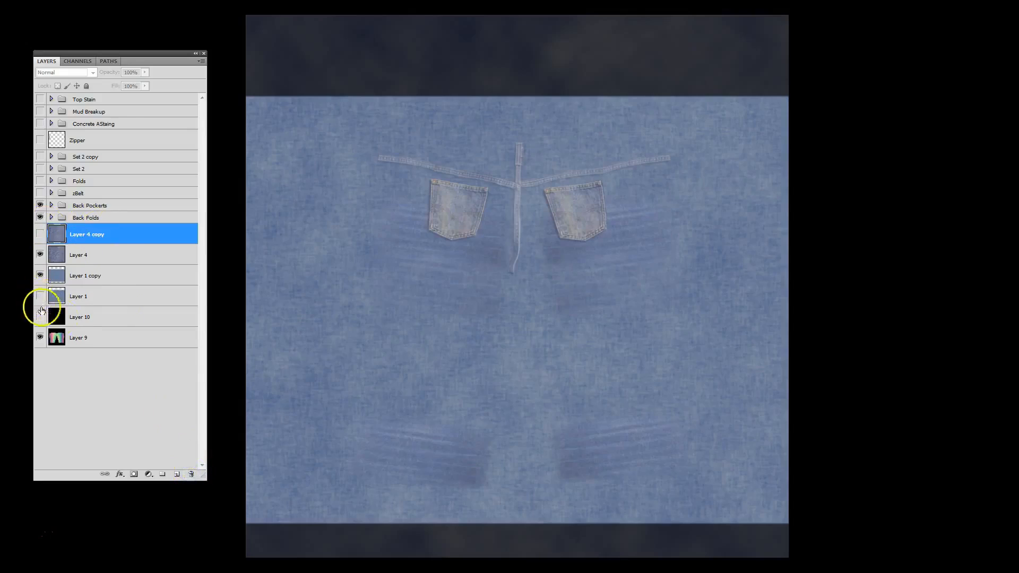
# - Make the zBelt, Folds and Set 2 copy groups and the Zipper layer visible, leaving Set 2 hidden
pyautogui.click(40, 194)
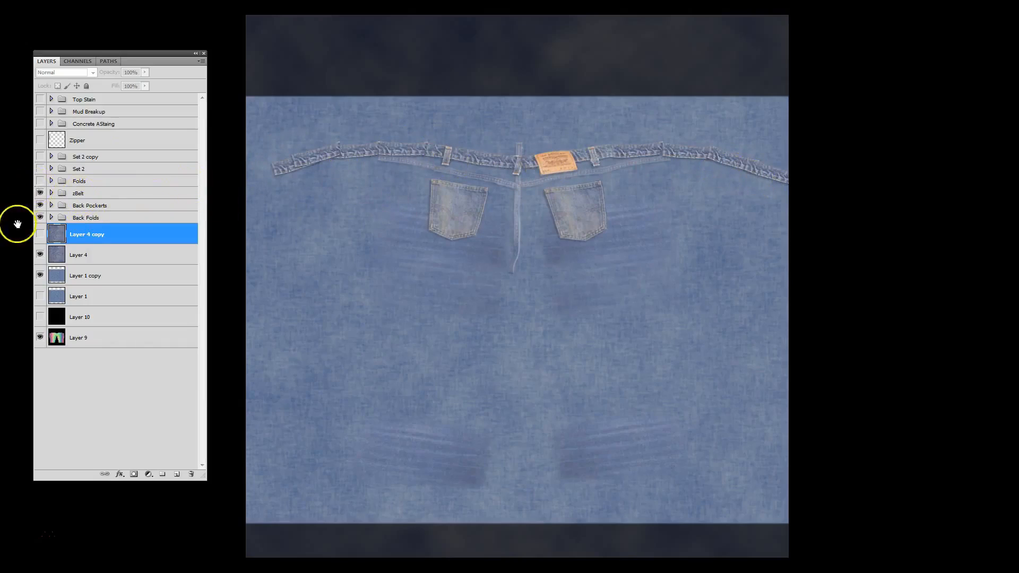
pyautogui.click(41, 180)
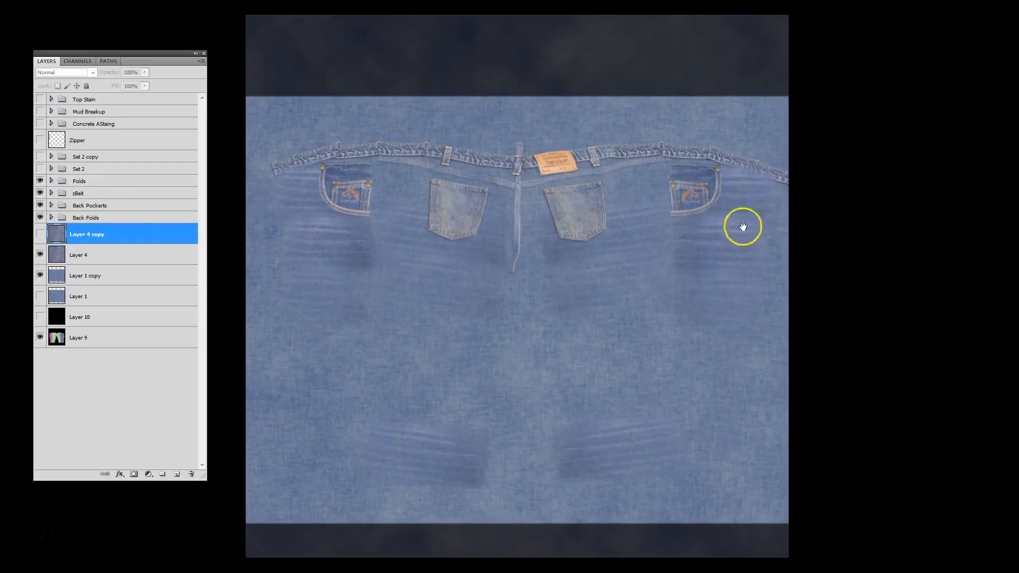
pyautogui.click(39, 168)
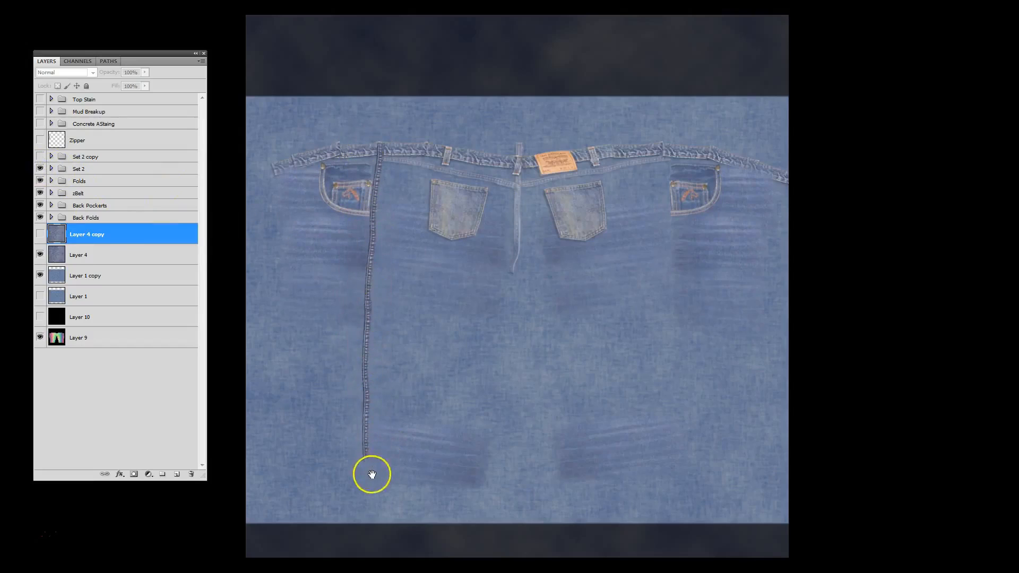
pyautogui.click(39, 169)
pyautogui.click(40, 157)
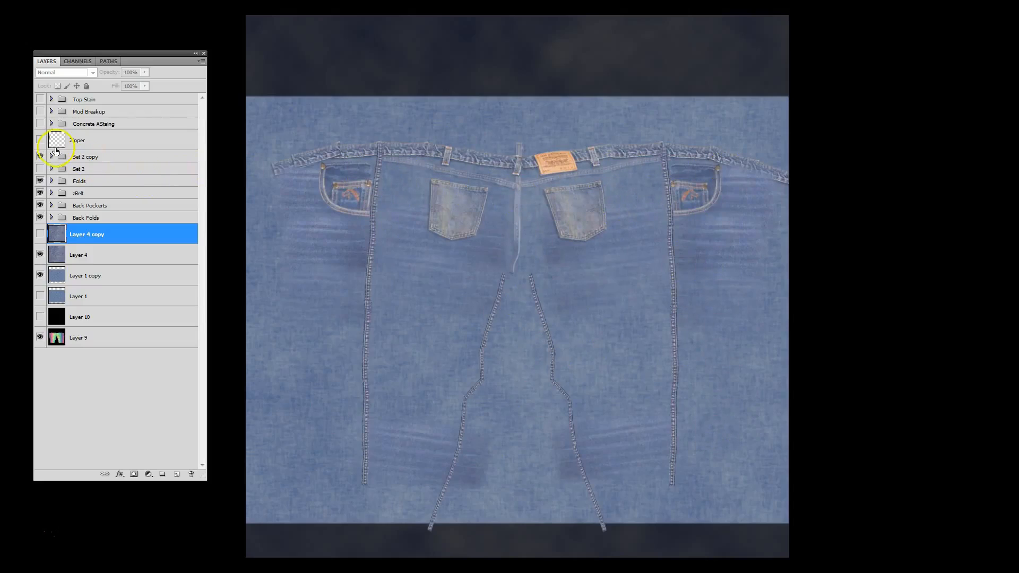
pyautogui.click(40, 140)
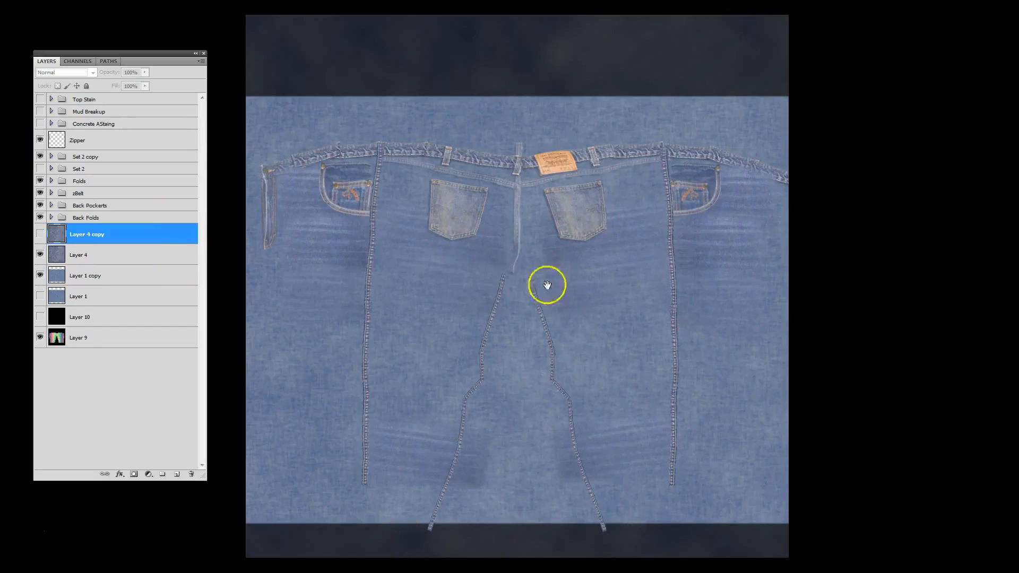
# - Make the Concrete AStaing group visible, expand it, show Layer 18 copy and select Layer 18 to check its blend mode
pyautogui.click(41, 124)
pyautogui.click(40, 125)
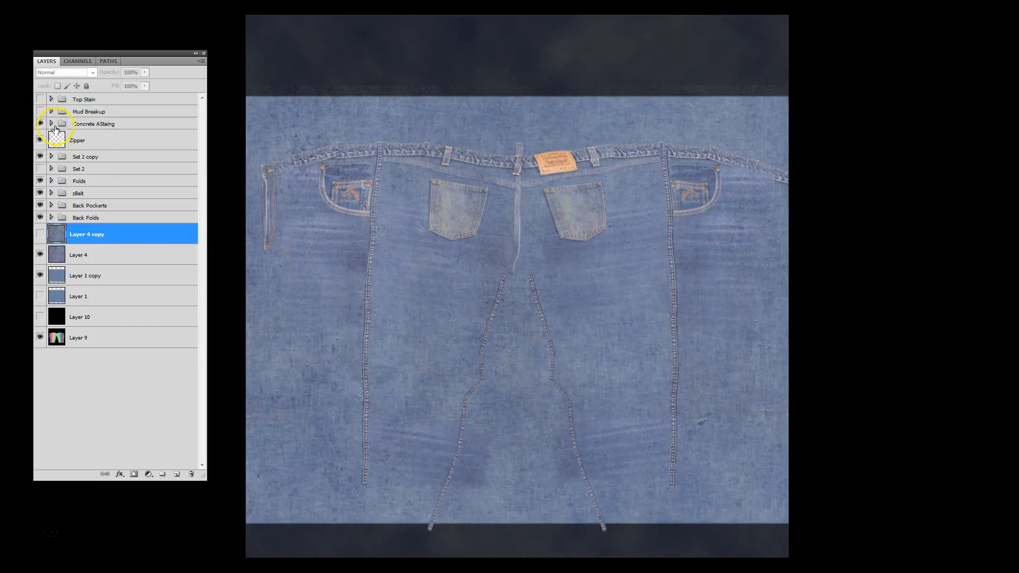
pyautogui.click(51, 124)
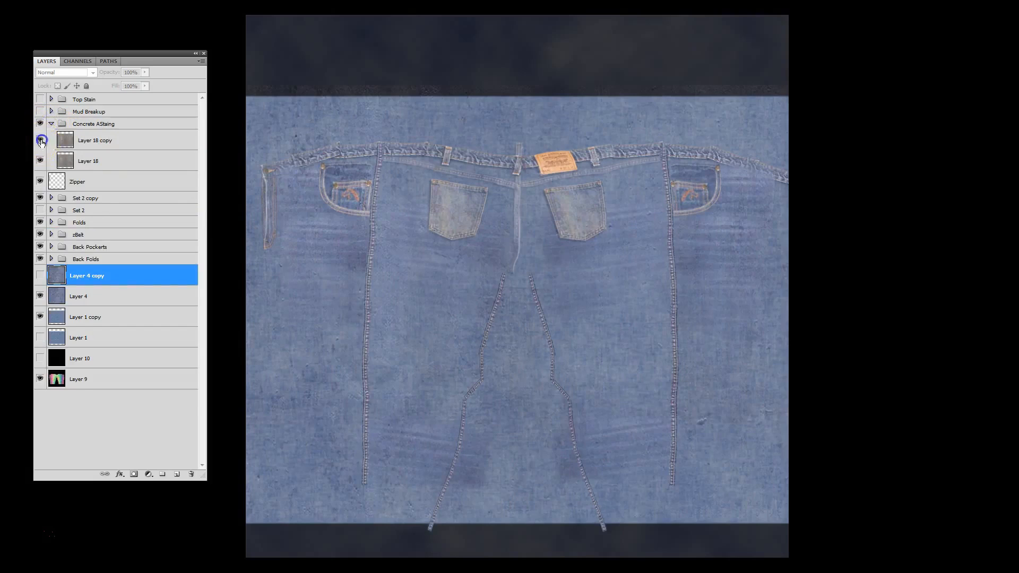
pyautogui.click(40, 140)
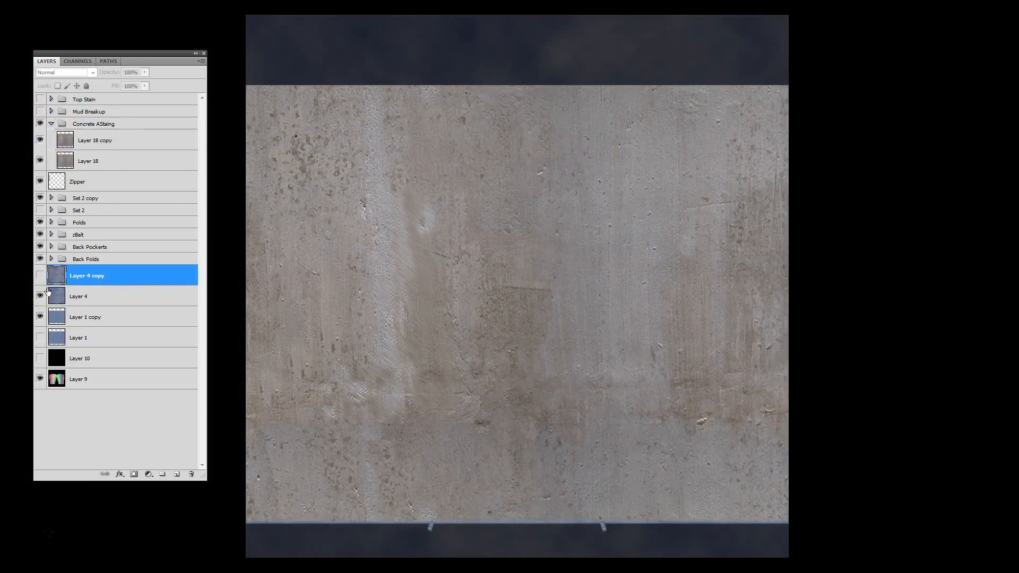
pyautogui.click(96, 162)
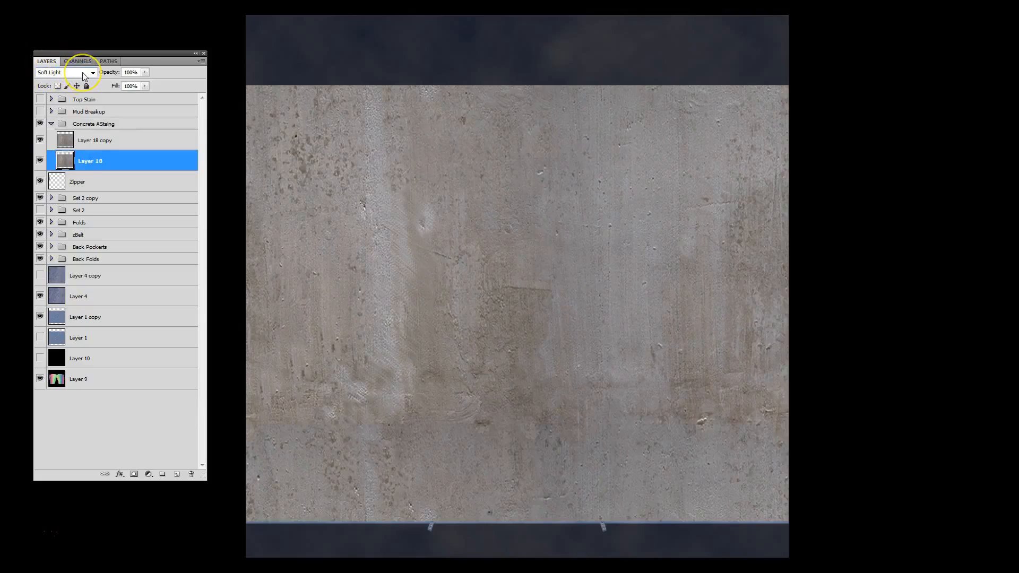
# - Hide Layer 18 copy, compare the jeans with and without the Layer 18 concrete overlay, and collapse the Concrete AStaing group
pyautogui.click(41, 140)
pyautogui.click(40, 162)
pyautogui.click(42, 163)
pyautogui.click(41, 163)
pyautogui.click(42, 163)
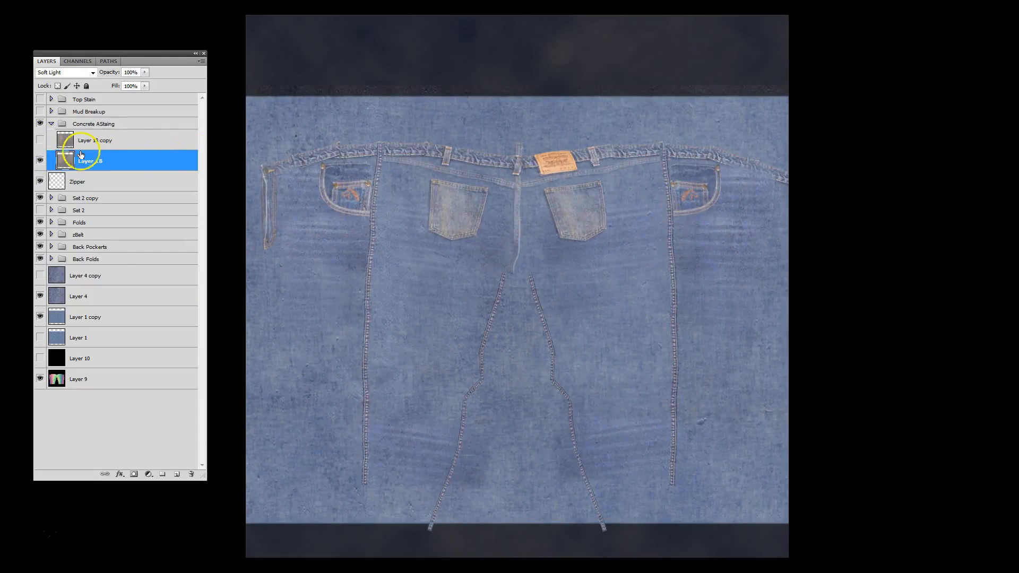
pyautogui.click(40, 160)
pyautogui.click(40, 161)
pyautogui.click(40, 160)
pyautogui.click(40, 161)
pyautogui.click(50, 124)
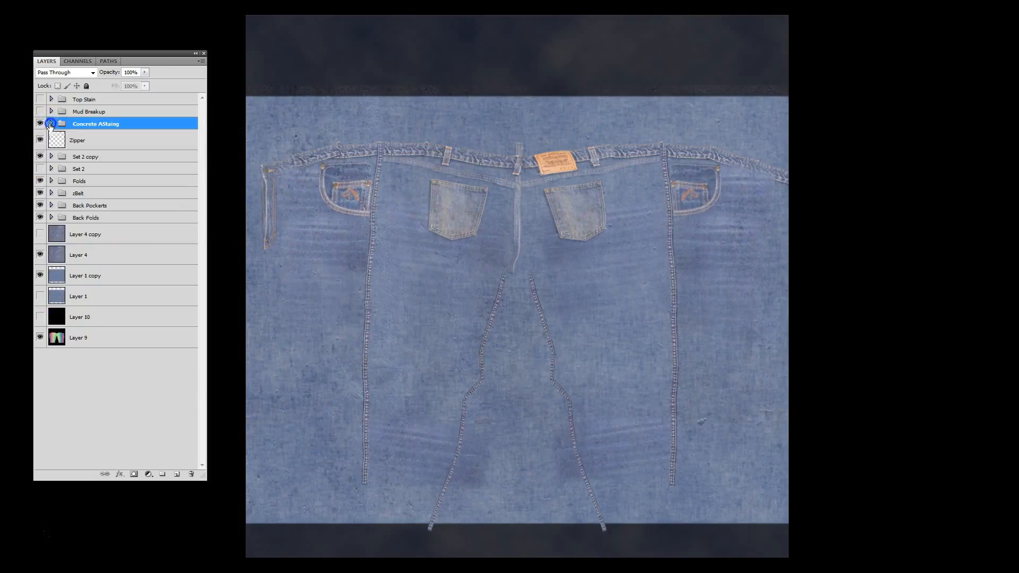
# - Make the Mud Breakup group visible and compare the lower jeans with and without it
pyautogui.click(40, 111)
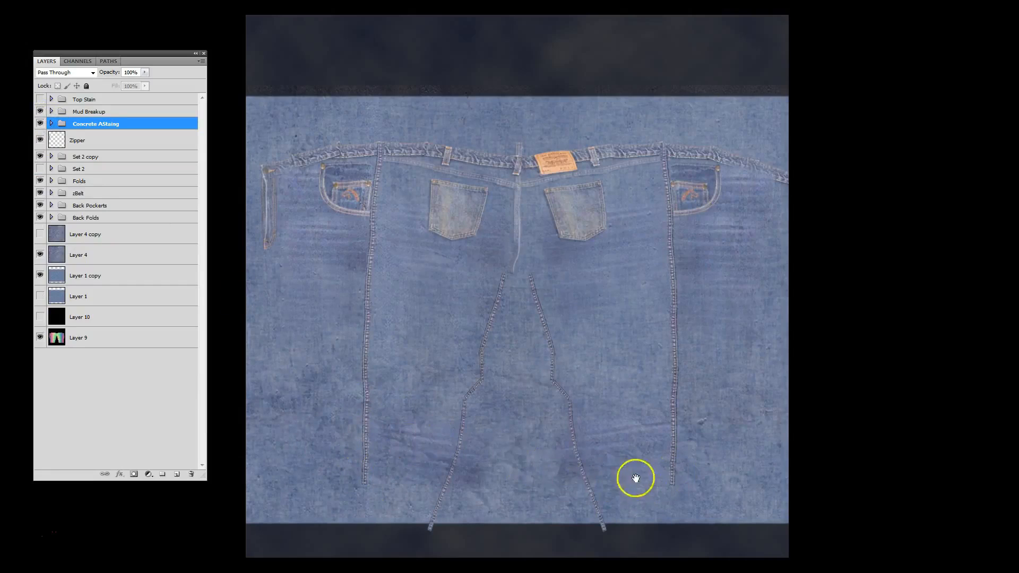
pyautogui.click(41, 112)
pyautogui.click(41, 112)
pyautogui.click(41, 112)
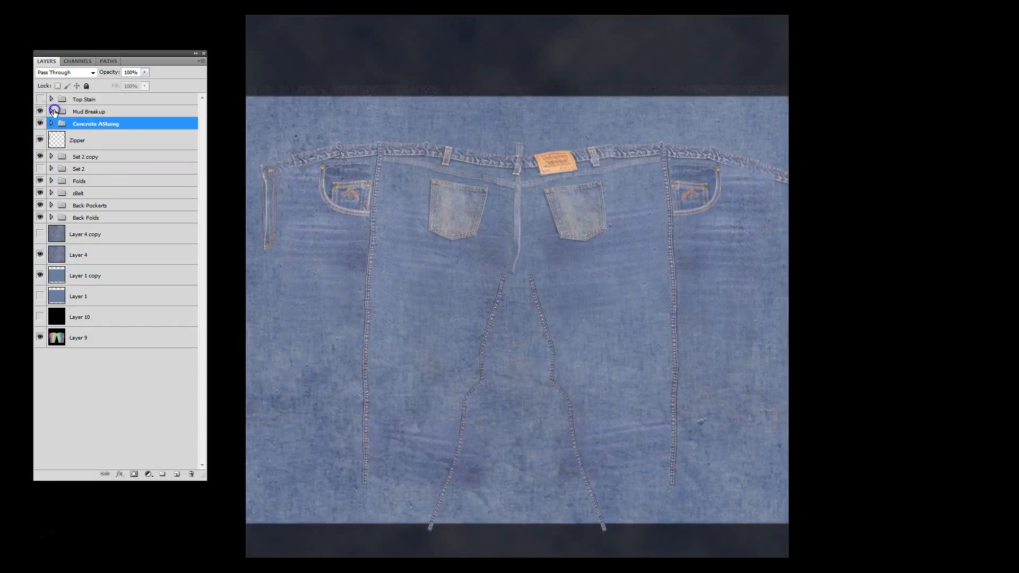
# - Examine the unblended Layer 19 copy and Layer 19's blend settings in the Mud Breakup group, and compare the texture without the group
pyautogui.click(51, 112)
pyautogui.click(41, 128)
pyautogui.click(141, 130)
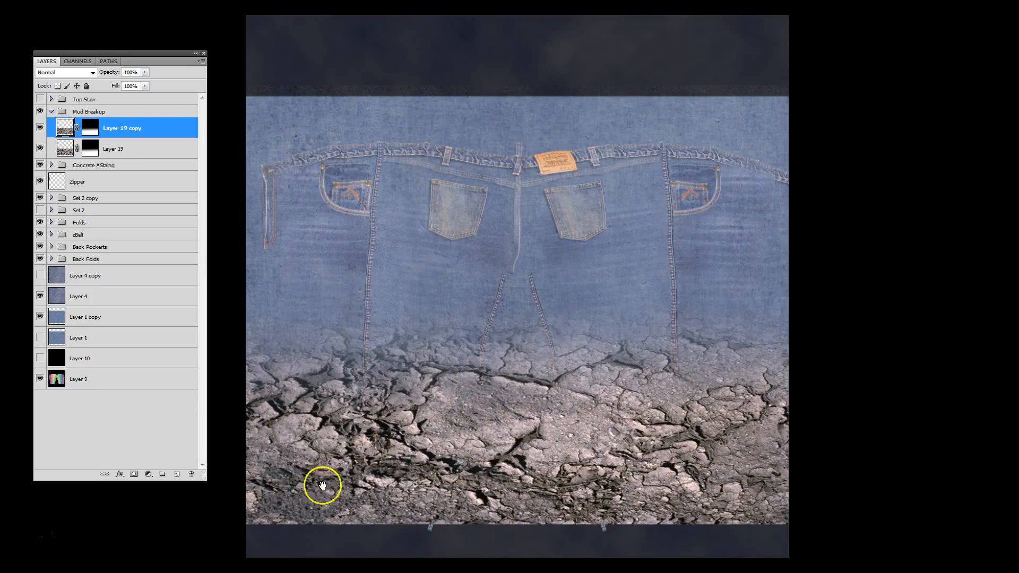
pyautogui.click(121, 149)
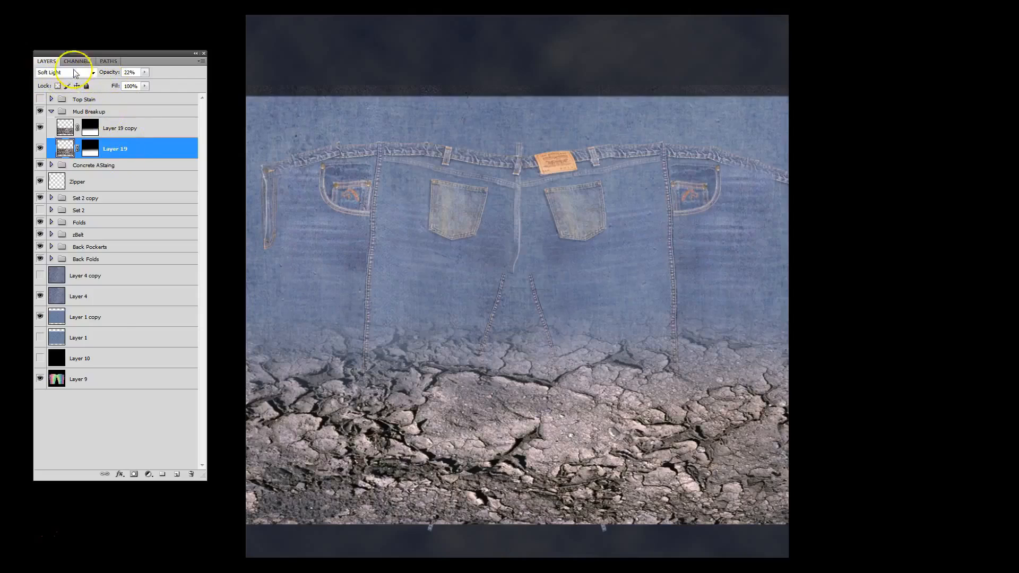
pyautogui.click(42, 127)
pyautogui.click(50, 111)
pyautogui.click(39, 111)
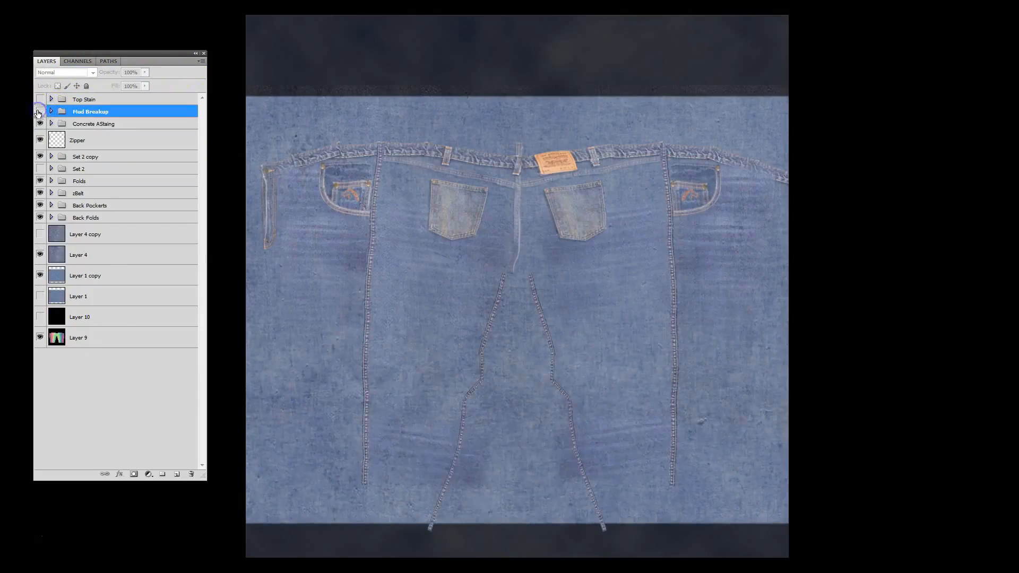
pyautogui.click(39, 112)
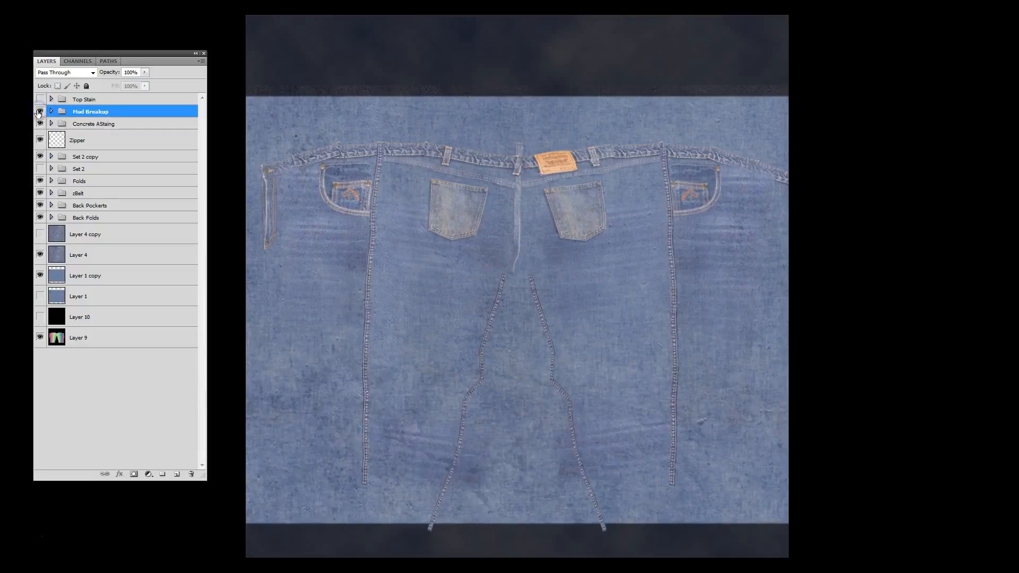
# - Make the Top Stain group visible and inspect the blend settings of Layer 20 copy and Layer 20 inside it
pyautogui.click(40, 100)
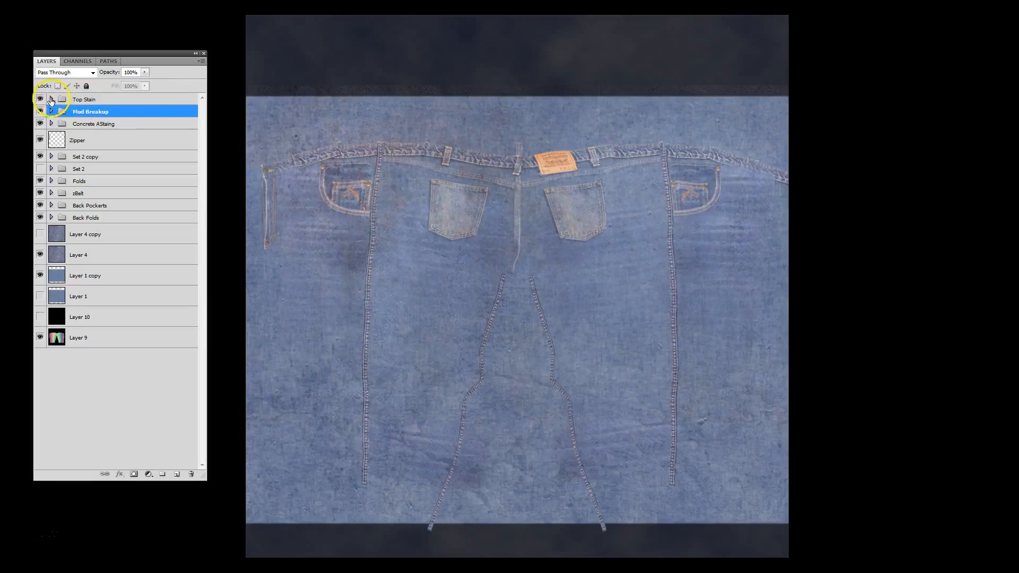
pyautogui.click(41, 99)
pyautogui.click(50, 99)
pyautogui.click(40, 116)
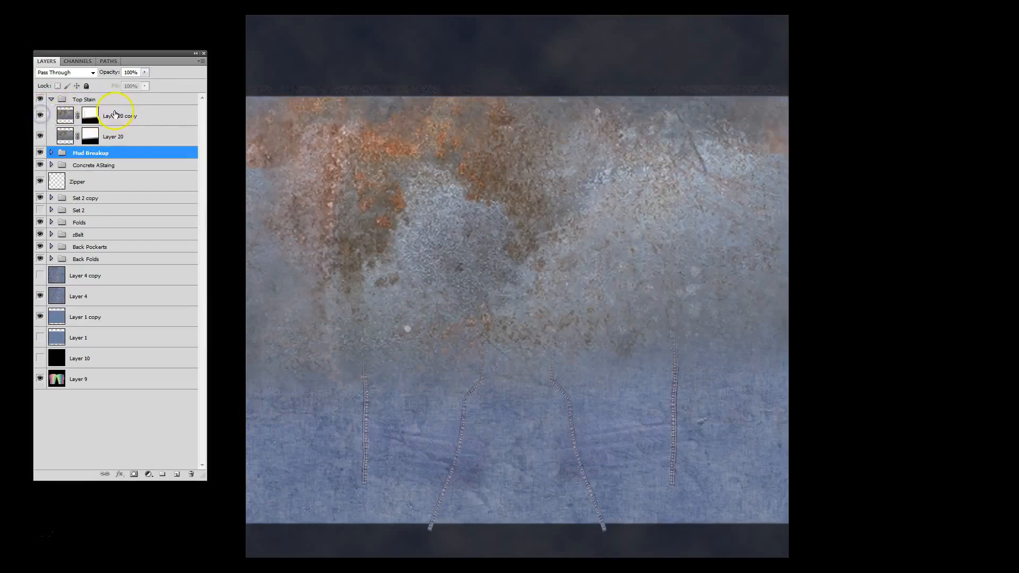
pyautogui.click(117, 113)
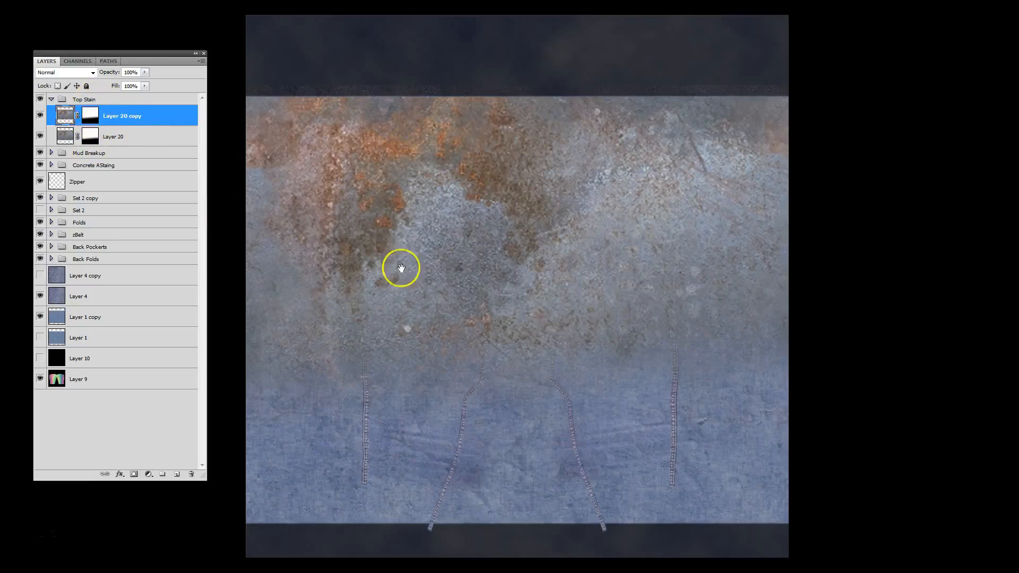
pyautogui.click(107, 139)
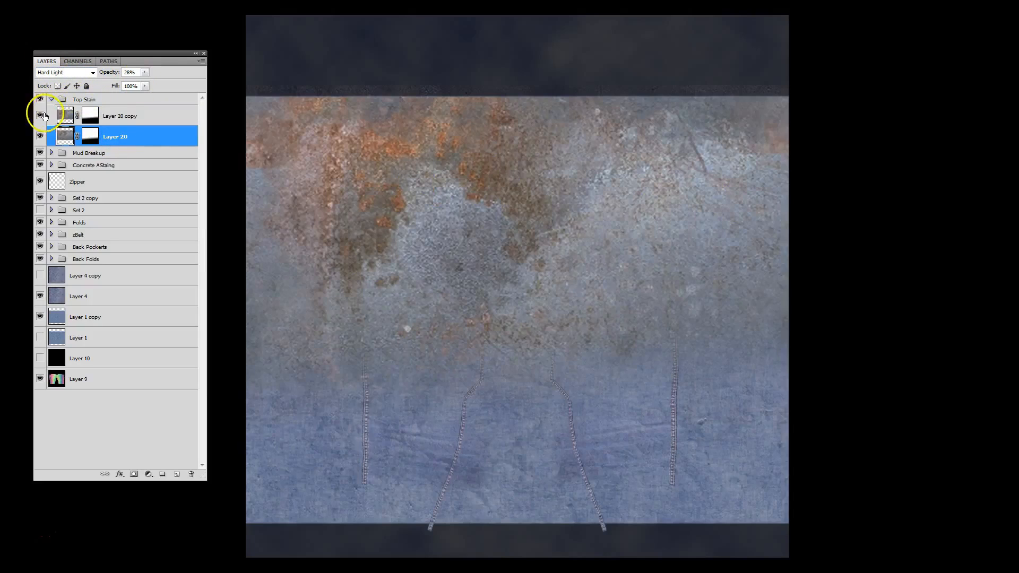
# - Compare the jeans with and without the Layer 20 stain, leaving Layer 20 copy hidden and the Top Stain group collapsed
pyautogui.click(41, 136)
pyautogui.click(39, 136)
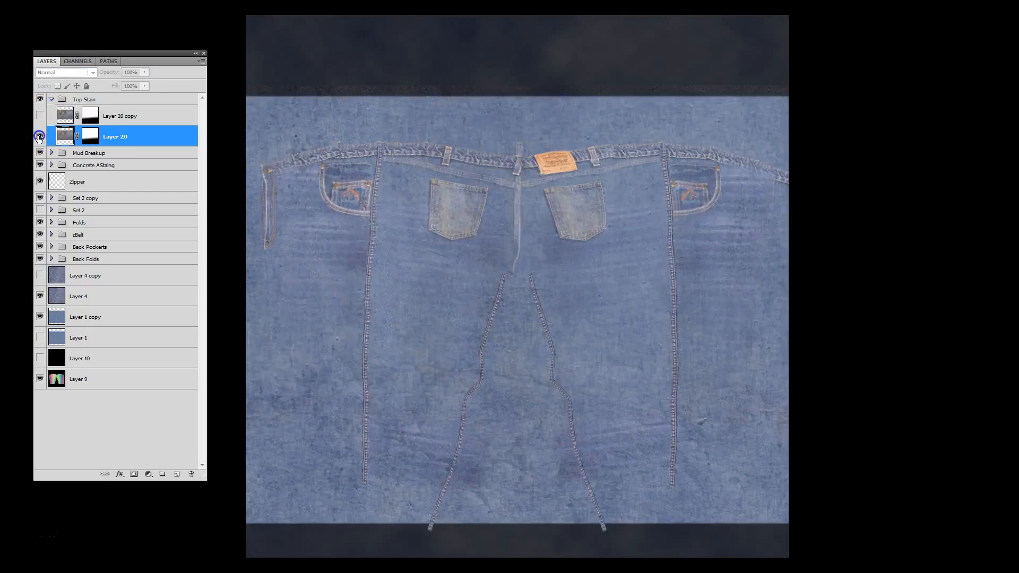
pyautogui.click(39, 136)
pyautogui.click(39, 136)
pyautogui.click(50, 99)
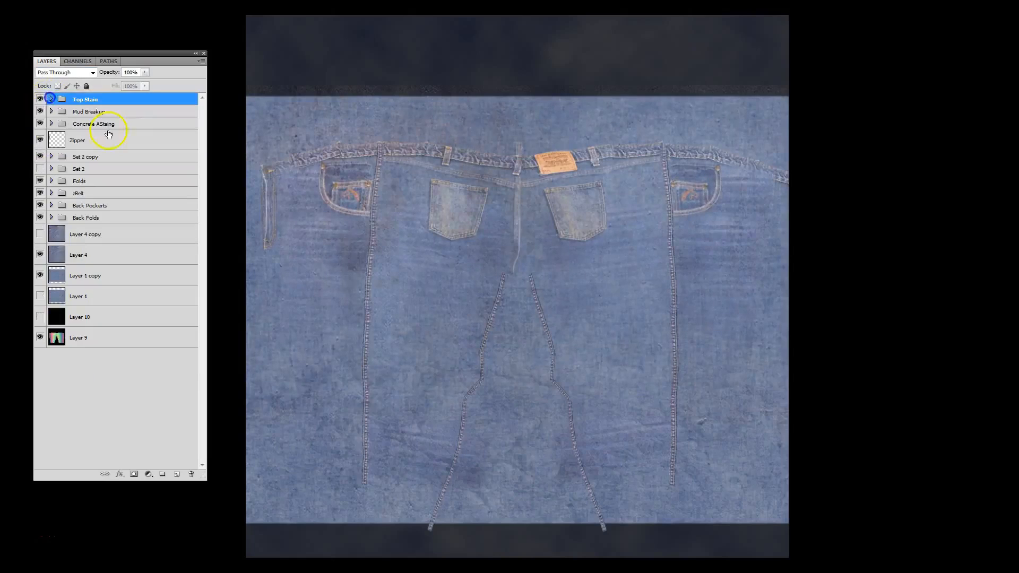
# - Combine the Top Stain, Mud Breakup and Concrete AStaing groups into a new group with the default settings
pyautogui.click(106, 125)
pyautogui.keyDown('shift'); pyautogui.click(106, 104); pyautogui.keyUp('shift')
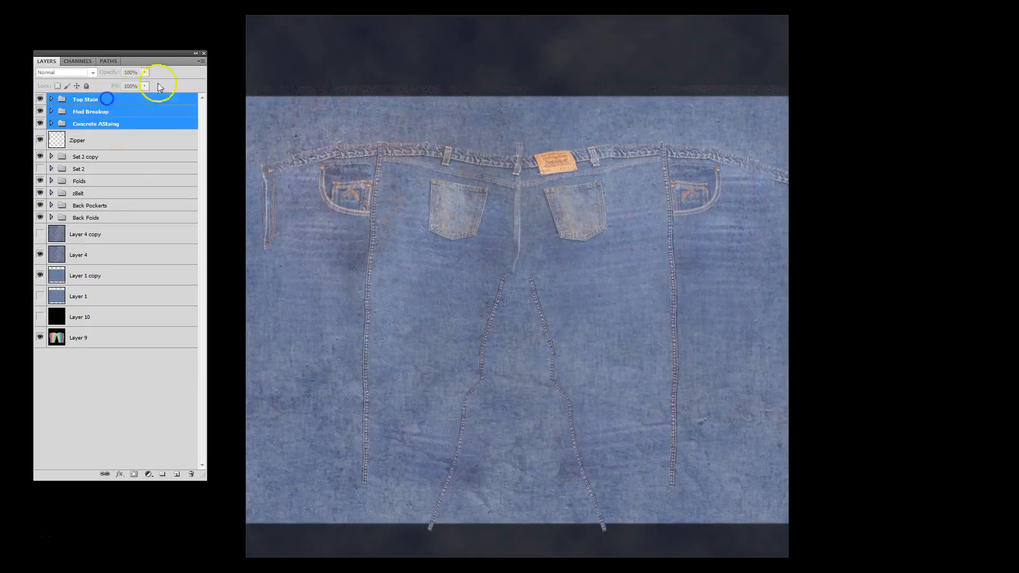
pyautogui.click(202, 61)
pyautogui.click(223, 119)
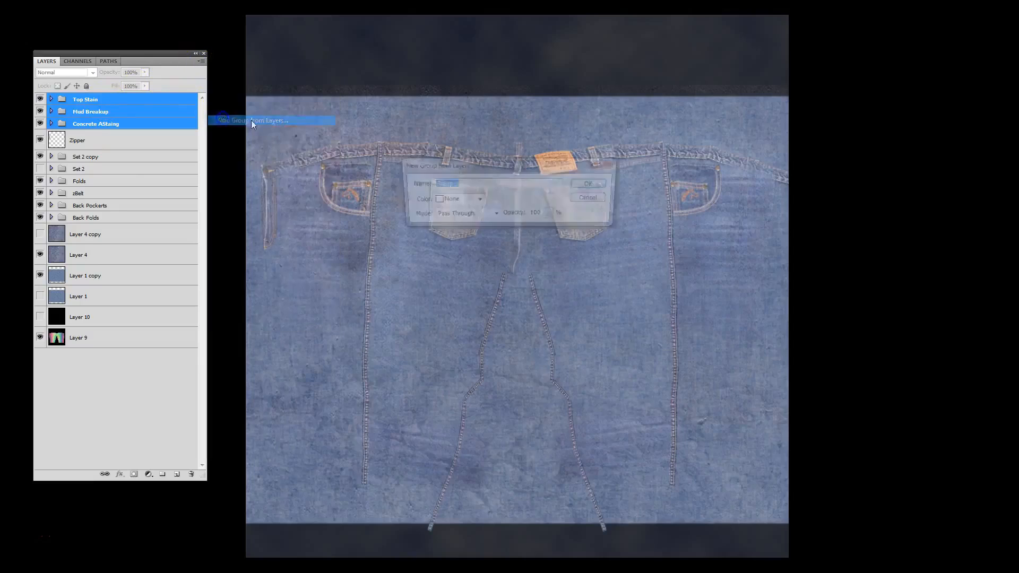
pyautogui.click(593, 183)
# - Compare the jeans texture with and without the combined stain group
pyautogui.click(40, 99)
pyautogui.click(40, 99)
pyautogui.click(39, 99)
pyautogui.click(40, 98)
pyautogui.click(40, 98)
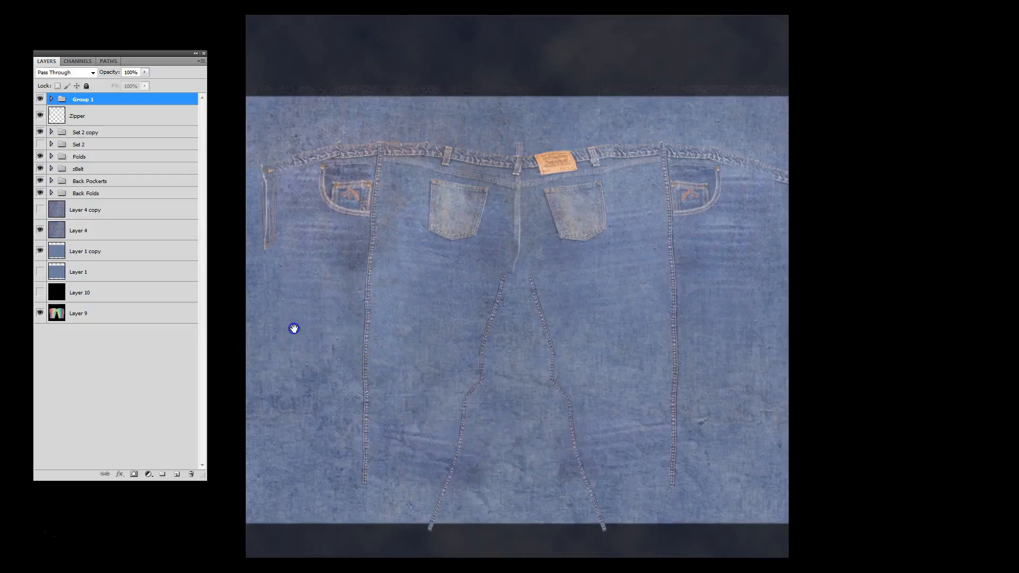
# - Leave the full-screen view and switch to the Lump Shoulder Pad.tif document
pyautogui.press('f')
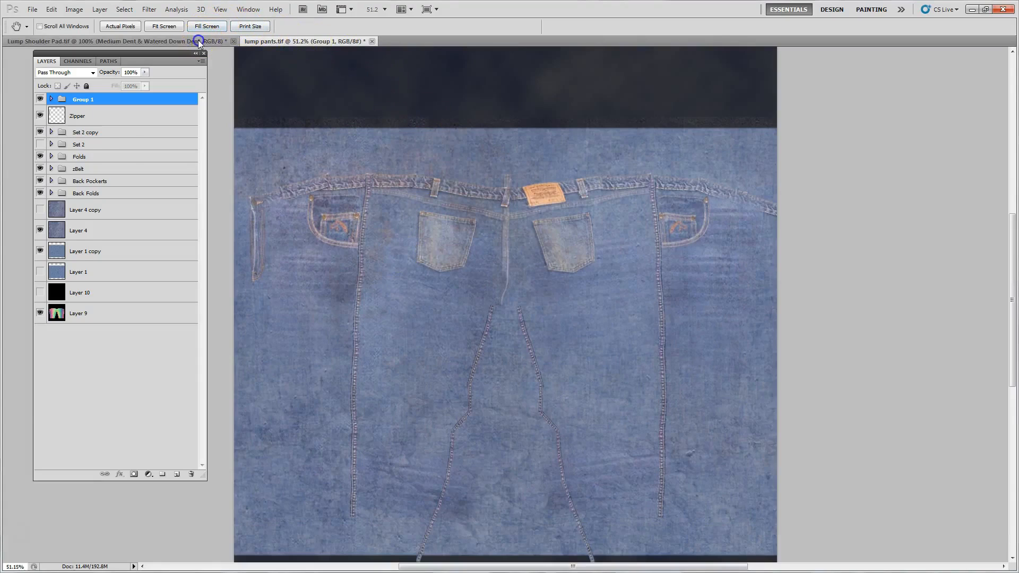
pyautogui.click(199, 41)
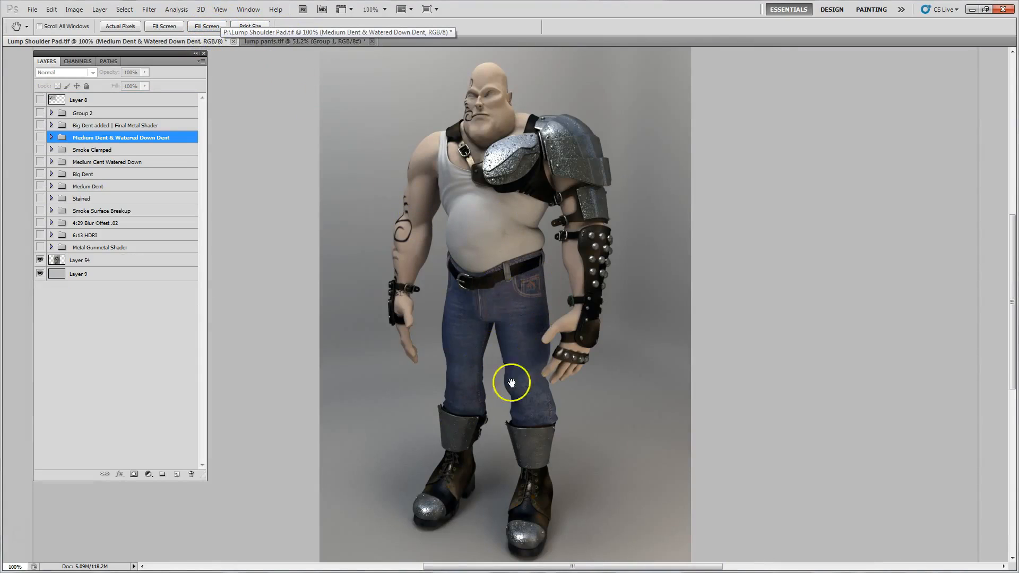